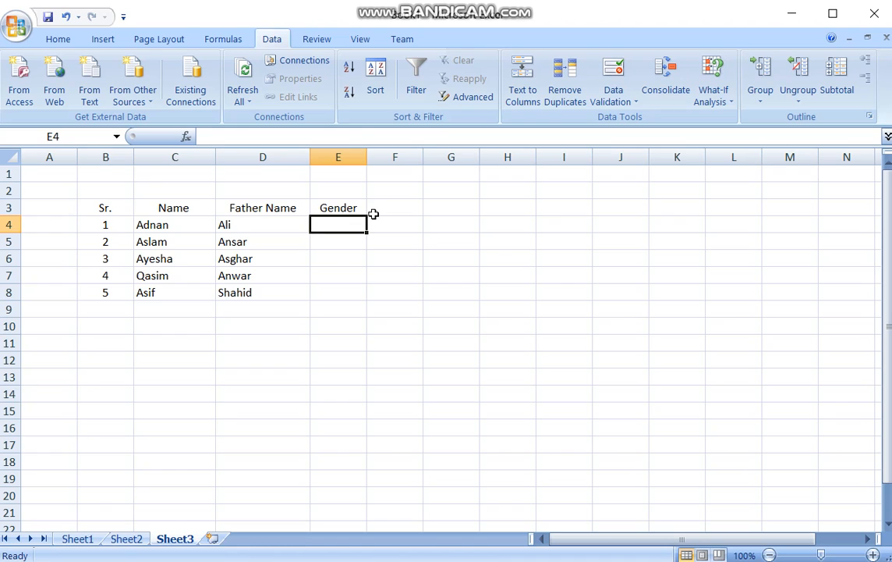
- Enter the gender options Male in K4 and Female in K5 as the source list
{"action": "left_click", "coordinate": [657, 221]}
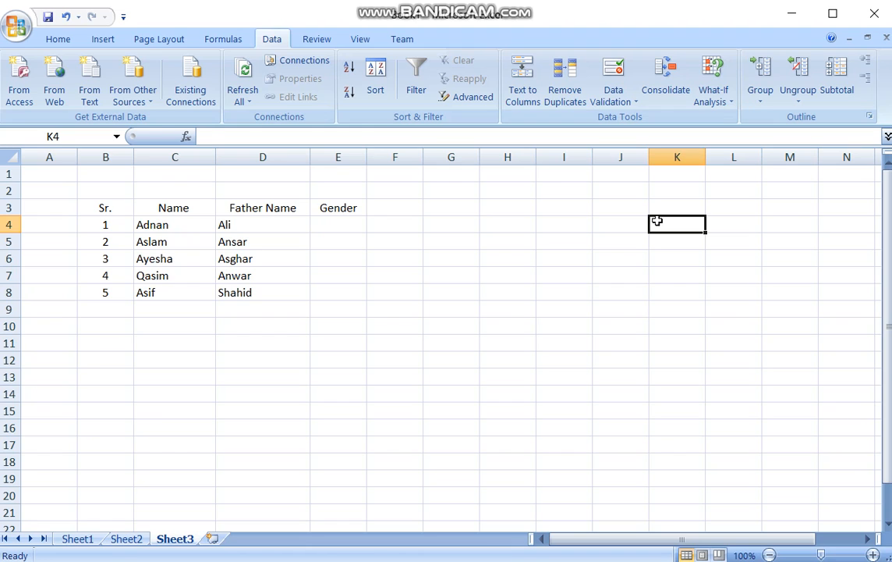
{"action": "type", "text": "Male"}
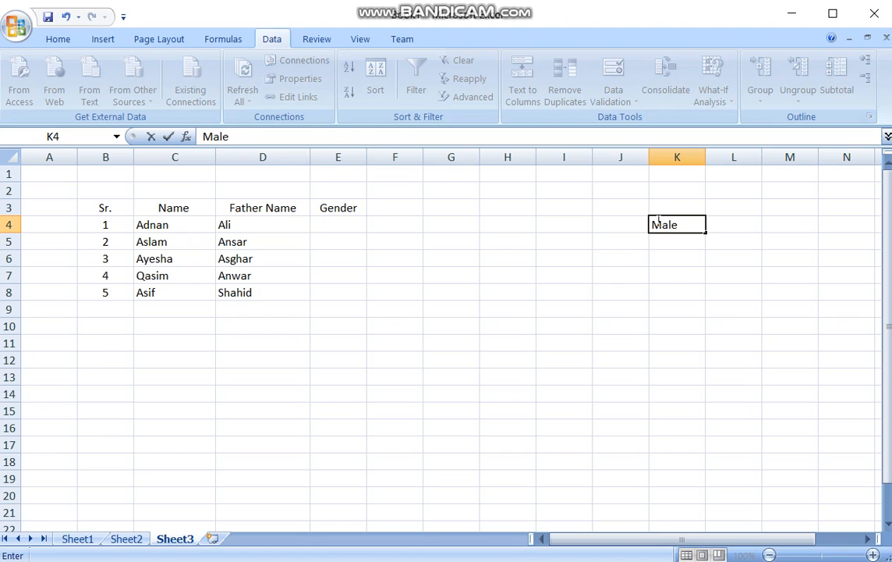
{"action": "key", "text": "Return"}
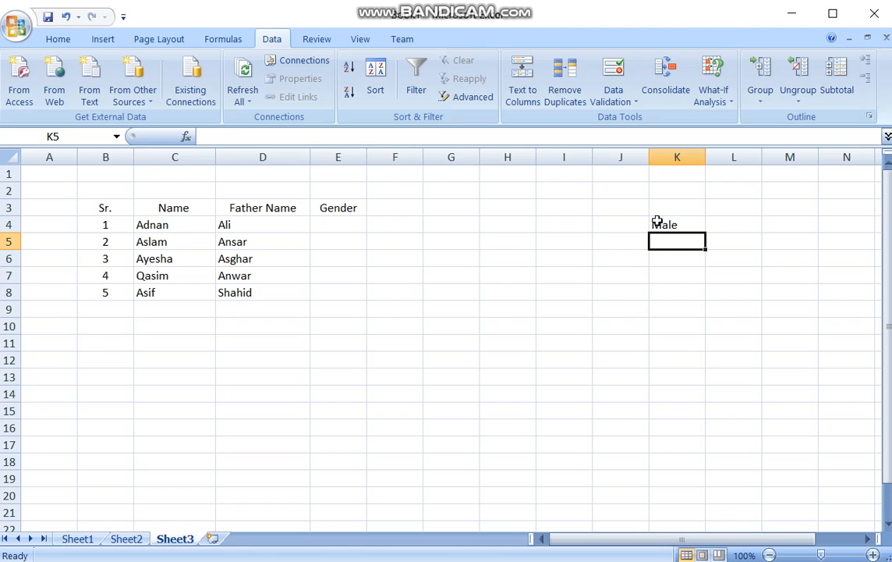
{"action": "type", "text": "Female"}
{"action": "key", "text": "Return"}
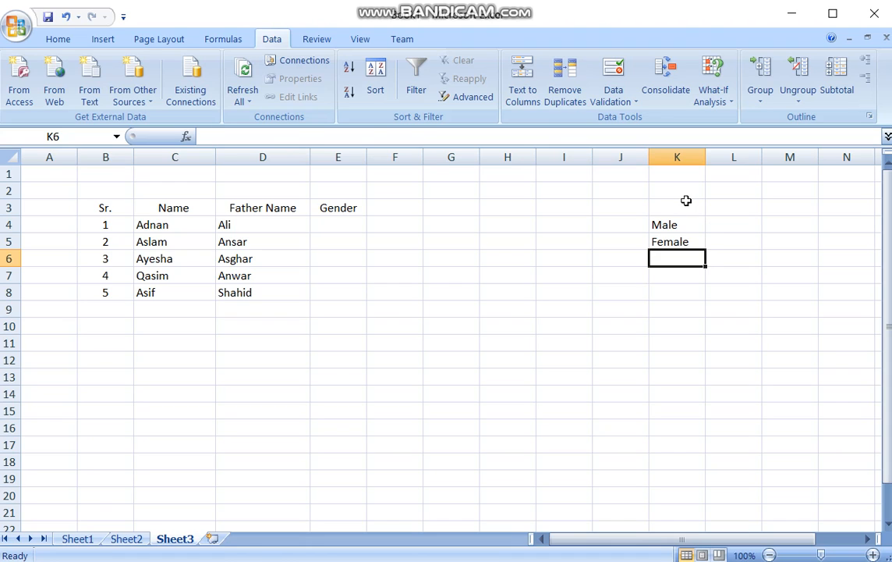
- Apply data validation to E4 that allows a List with the source =$K$4:$K$5
{"action": "left_click", "coordinate": [356, 221]}
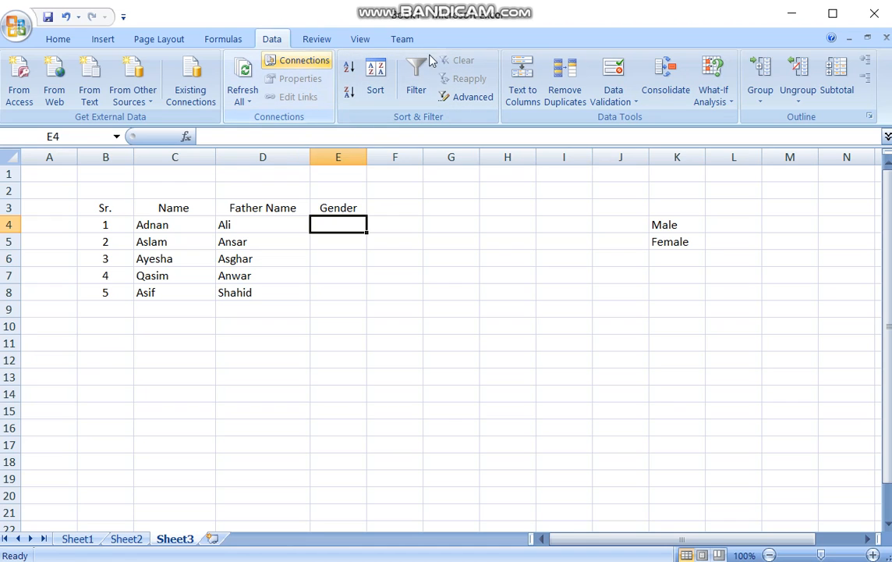
{"action": "left_click", "coordinate": [633, 105]}
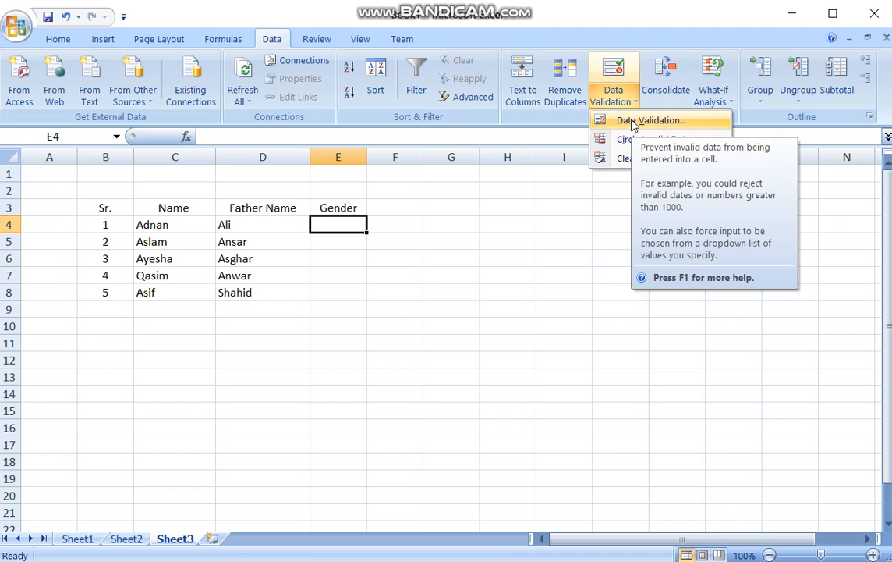
{"action": "left_click", "coordinate": [633, 121]}
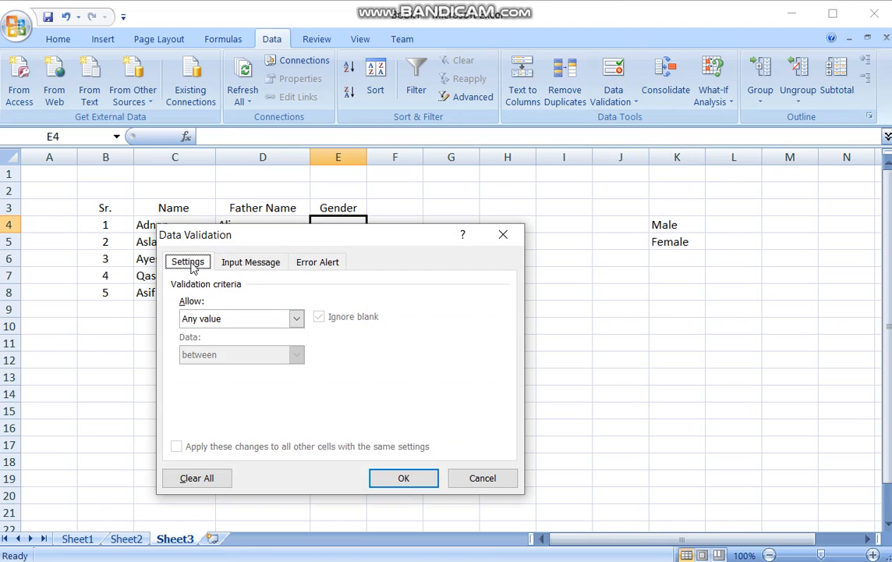
{"action": "left_click", "coordinate": [296, 319]}
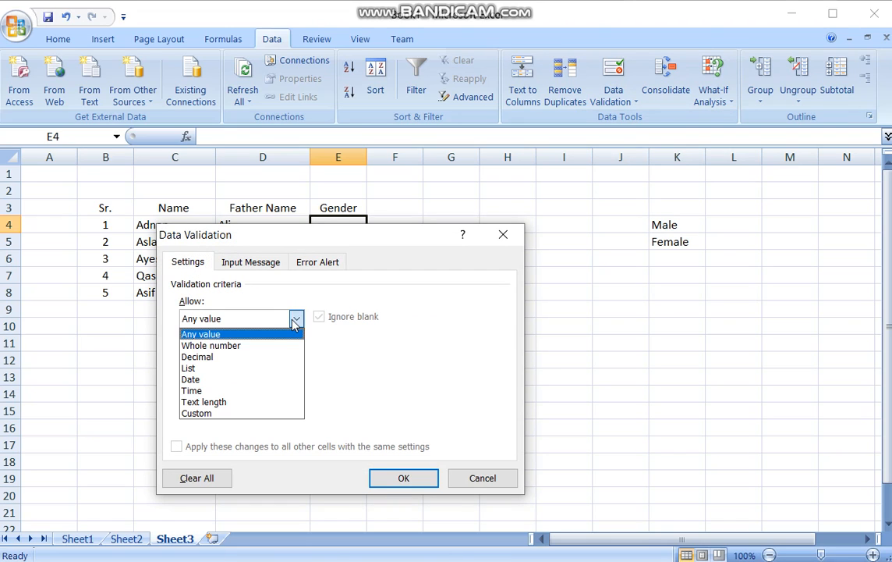
{"action": "left_click", "coordinate": [261, 369]}
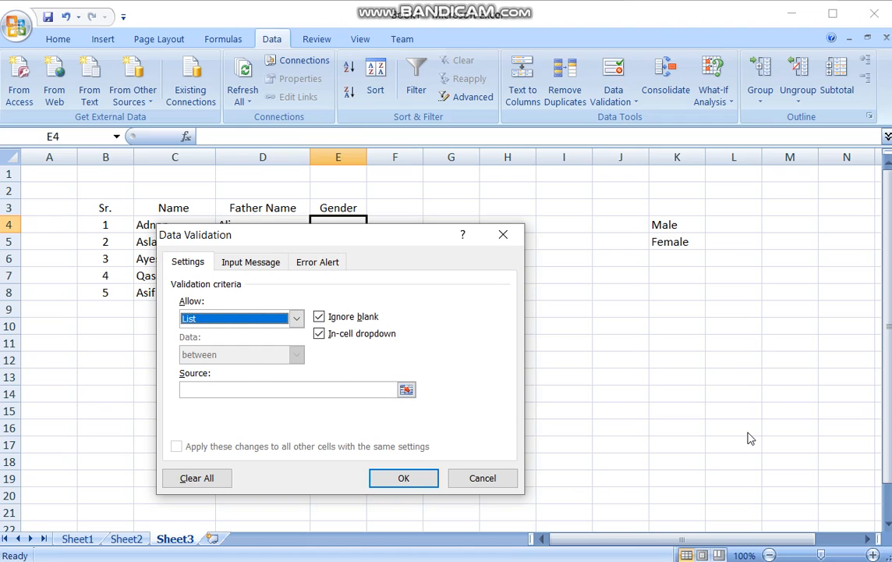
{"action": "left_click", "coordinate": [411, 392]}
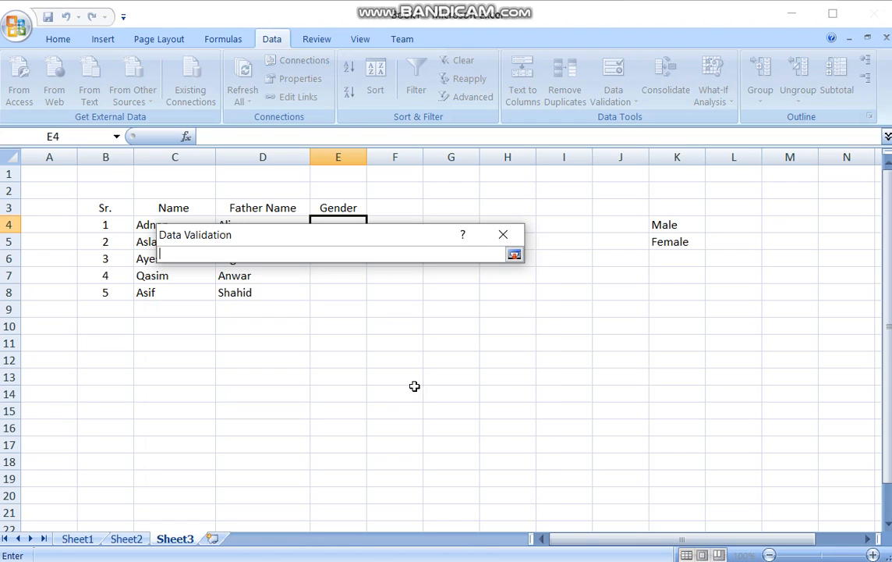
{"action": "left_click", "coordinate": [681, 224]}
{"action": "left_click_drag", "start_coordinate": [680, 224], "coordinate": [683, 241]}
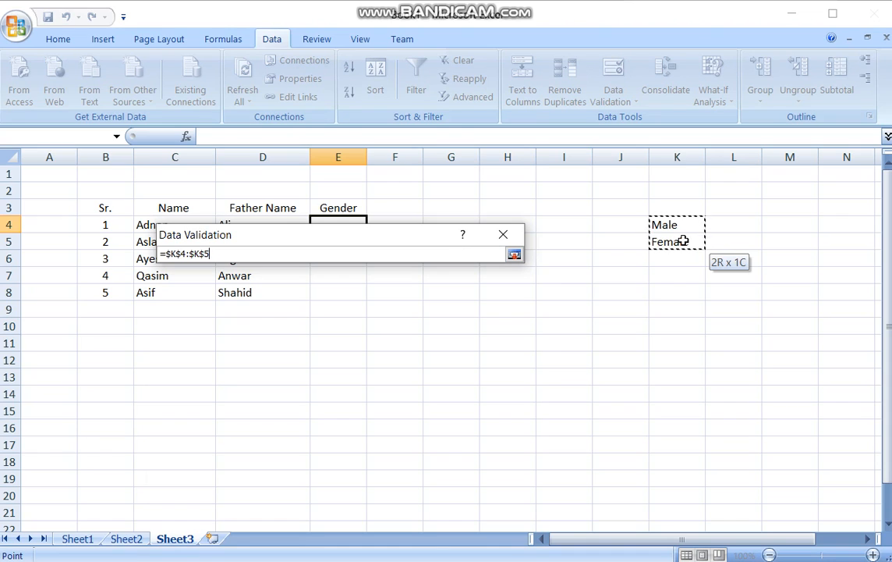
{"action": "left_click", "coordinate": [514, 254]}
{"action": "left_click", "coordinate": [391, 478]}
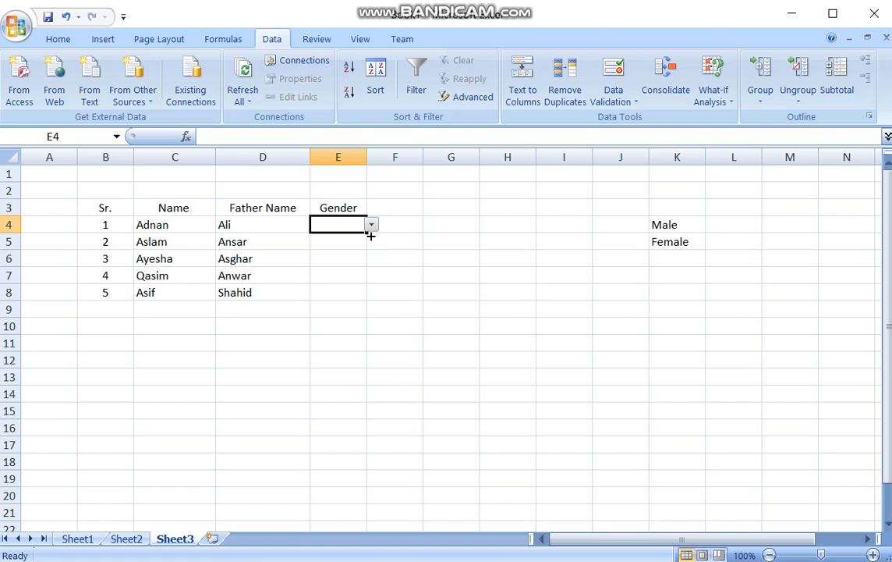
- Fill the E4 validation down through E14 and check the choices in E4's dropdown
{"action": "left_click_drag", "start_coordinate": [369, 234], "coordinate": [355, 407]}
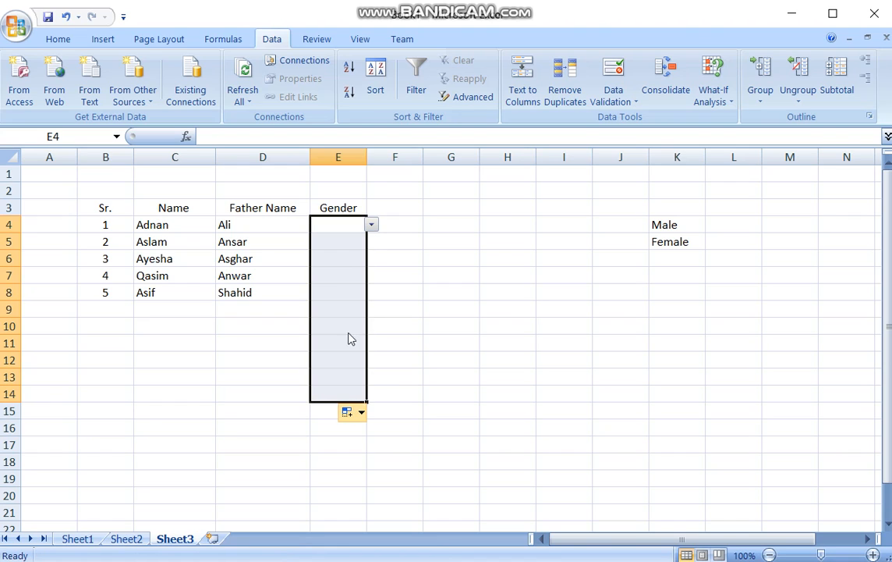
{"action": "left_click", "coordinate": [343, 224]}
{"action": "left_click", "coordinate": [371, 225]}
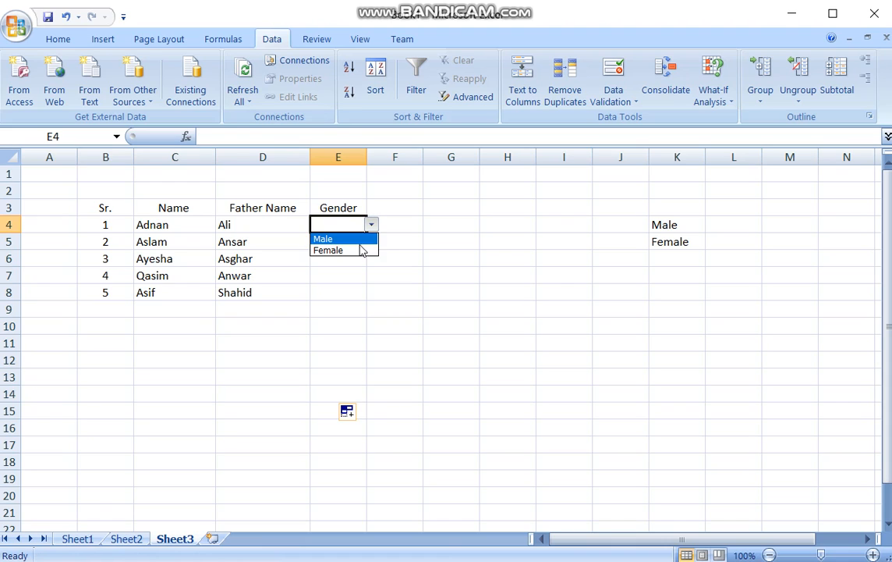
{"action": "left_click", "coordinate": [368, 229]}
{"action": "left_click", "coordinate": [360, 245]}
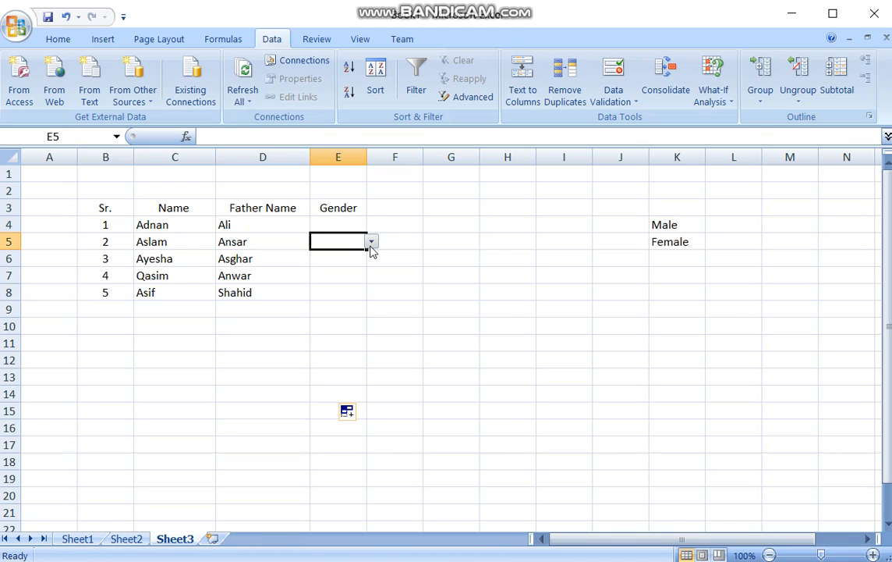
- Choose Male from the dropdown list for both E5 and E4 in the Gender column
{"action": "left_click", "coordinate": [370, 242]}
{"action": "left_click", "coordinate": [364, 256]}
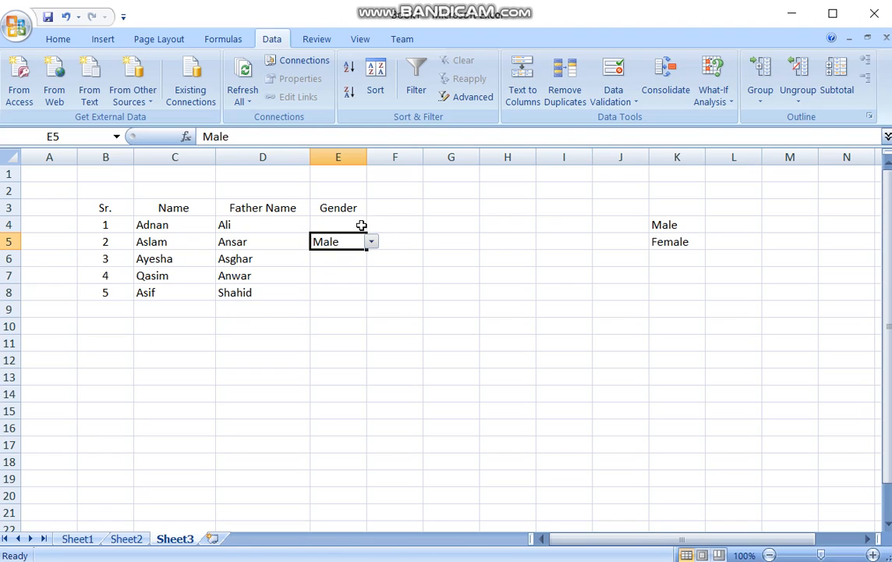
{"action": "left_click", "coordinate": [361, 227]}
{"action": "left_click", "coordinate": [370, 225]}
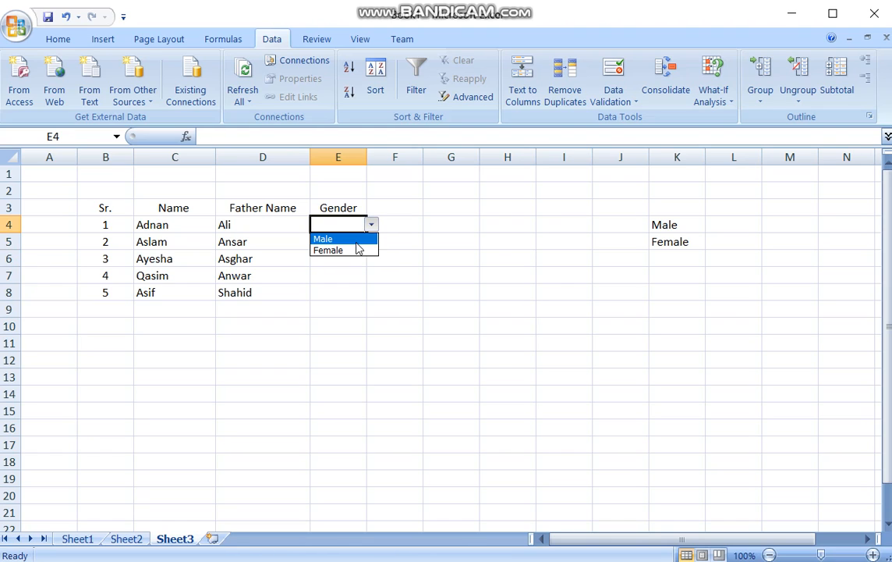
{"action": "left_click", "coordinate": [354, 239]}
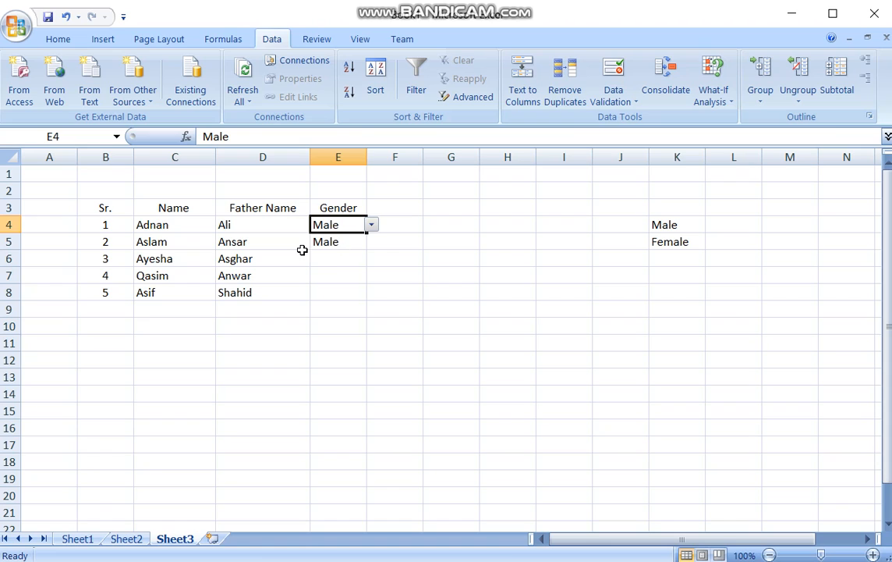
- Choose Female for E6 and Male for E7 and E8 from the Gender dropdown lists
{"action": "left_click", "coordinate": [353, 259]}
{"action": "left_click", "coordinate": [372, 262]}
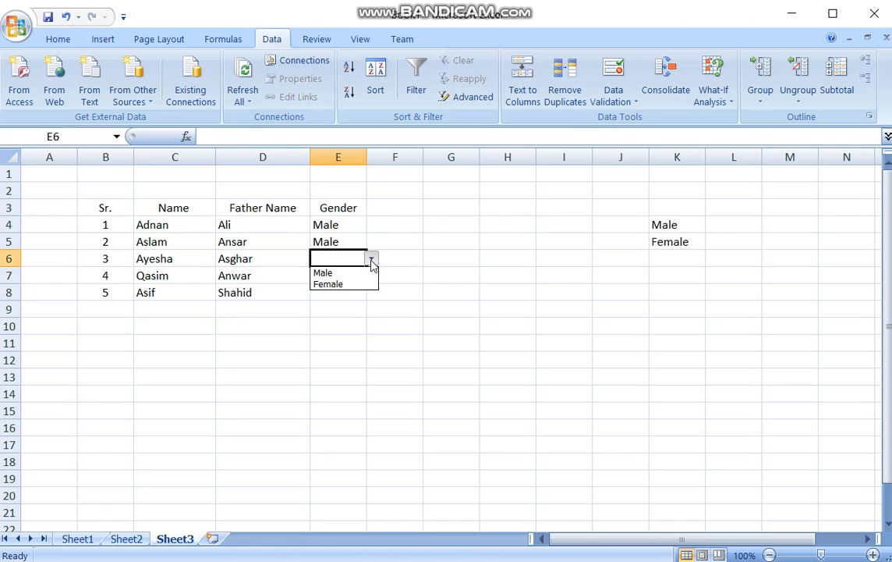
{"action": "left_click", "coordinate": [345, 285]}
{"action": "left_click", "coordinate": [357, 276]}
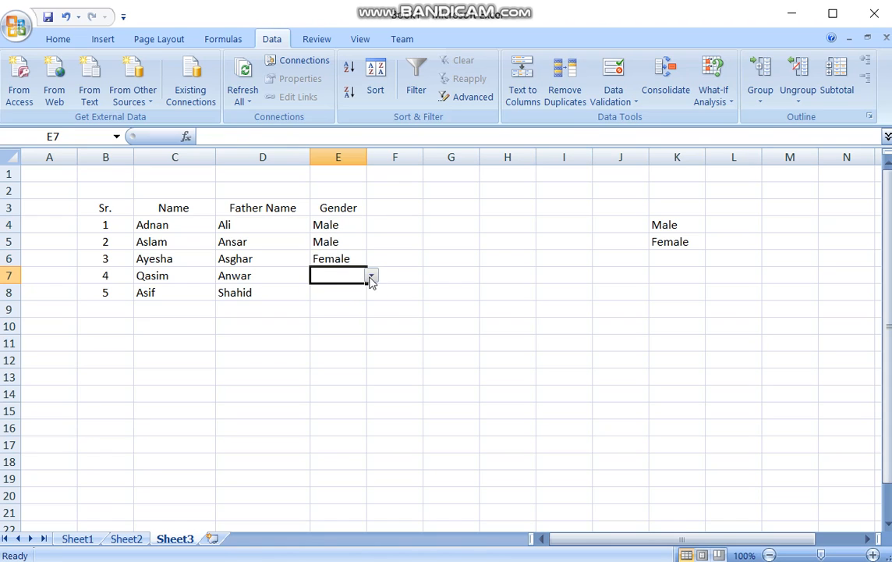
{"action": "left_click", "coordinate": [372, 277]}
{"action": "left_click", "coordinate": [349, 288]}
{"action": "left_click", "coordinate": [363, 291]}
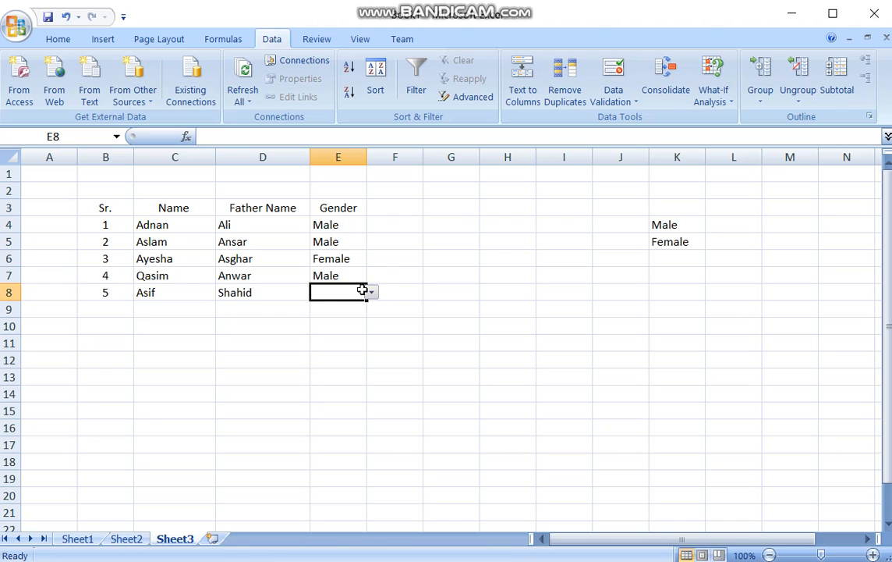
{"action": "left_click", "coordinate": [371, 291]}
{"action": "left_click", "coordinate": [361, 304]}
{"action": "left_click", "coordinate": [369, 324]}
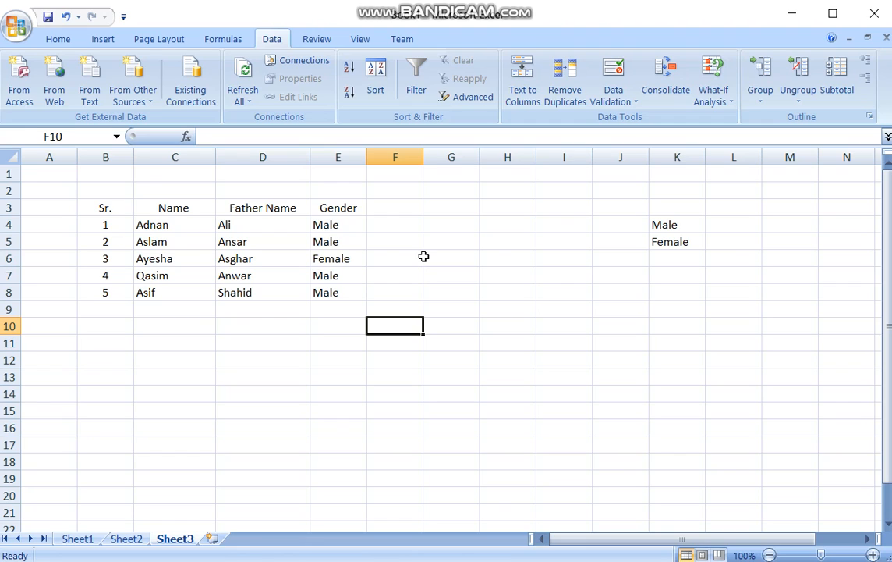
- Test the validation by trying to enter 1 in E4, and cancel the entry
{"action": "left_click", "coordinate": [339, 225]}
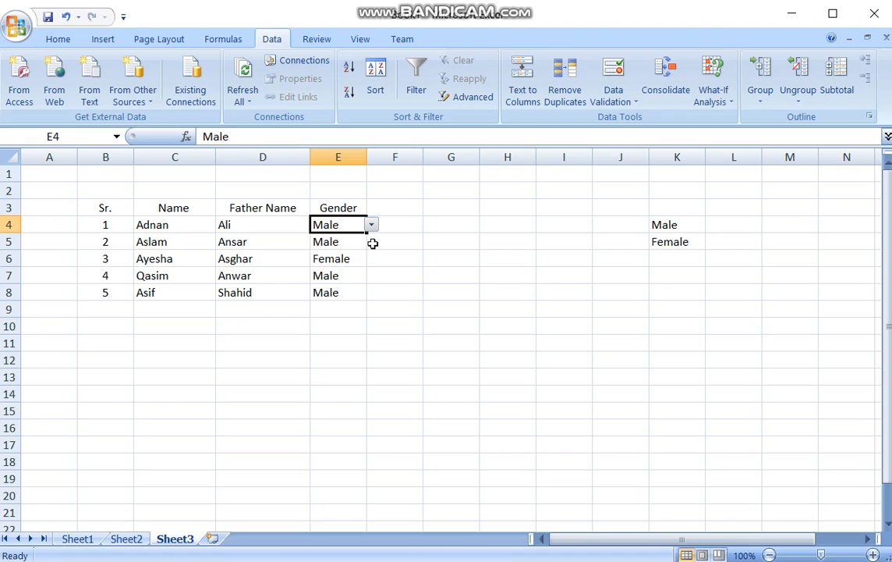
{"action": "type", "text": "1"}
{"action": "key", "text": "Return"}
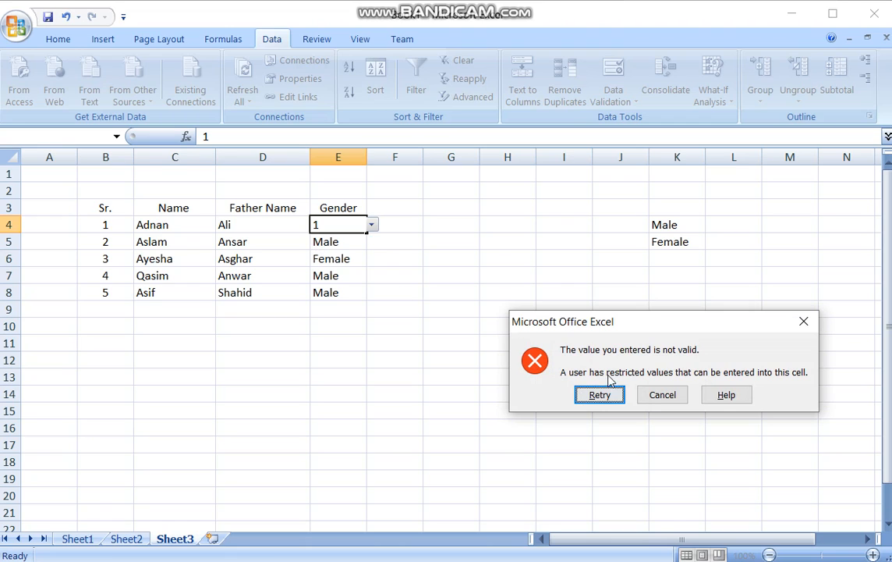
{"action": "left_click", "coordinate": [673, 396]}
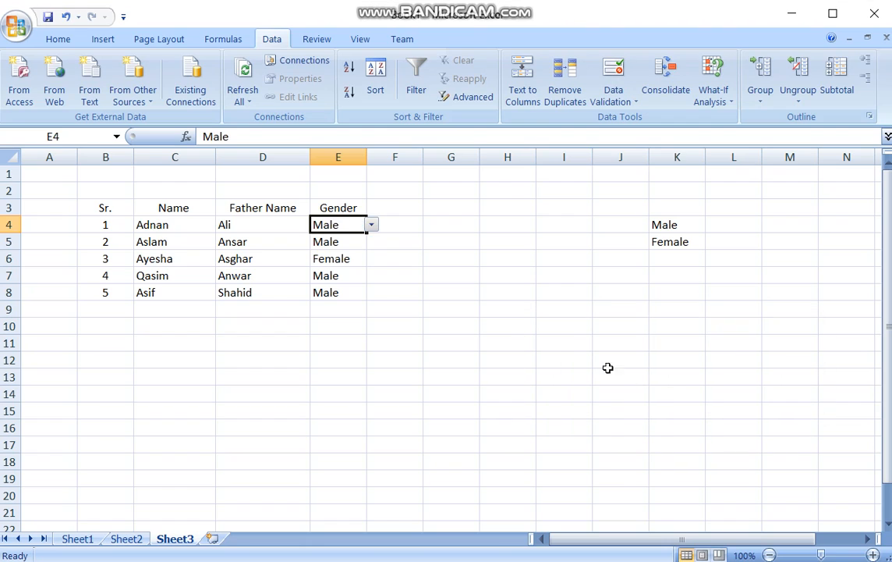
{"action": "left_click", "coordinate": [441, 341]}
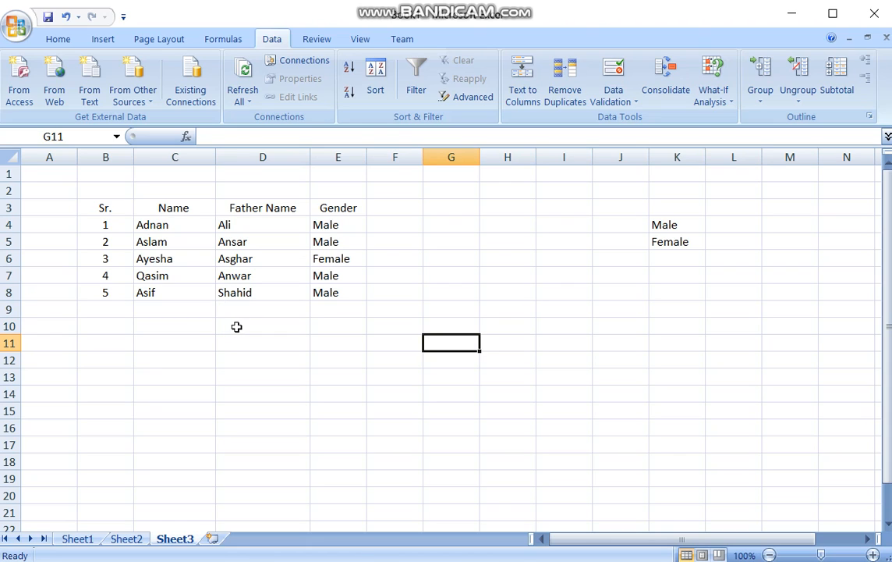
- Enter the label formula ="Total " & K4 in C19 and fill it down to C20
{"action": "left_click", "coordinate": [106, 476]}
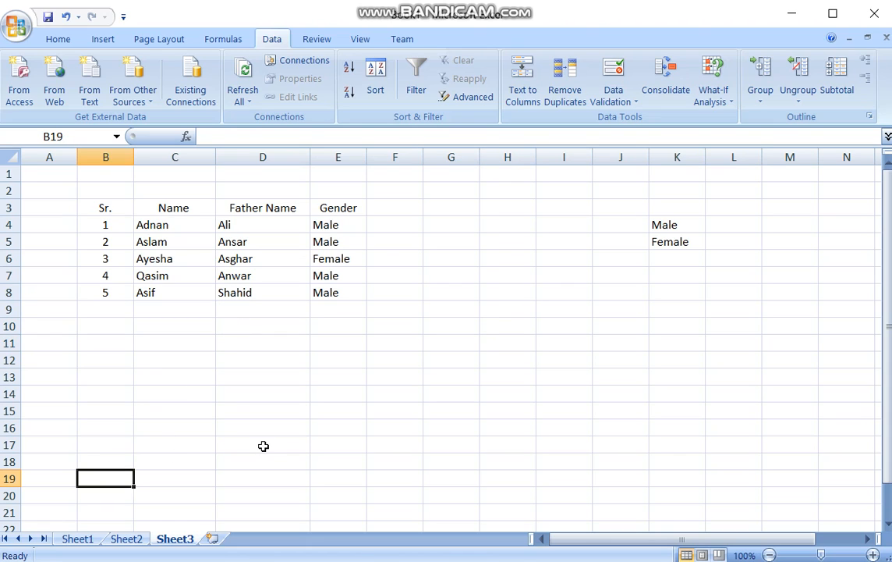
{"action": "key", "text": "Right"}
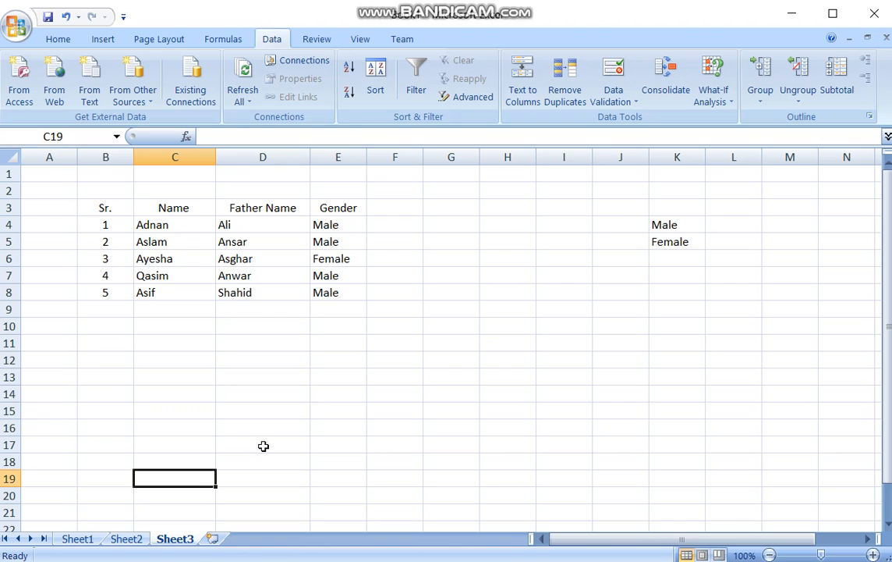
{"action": "type", "text": "="}
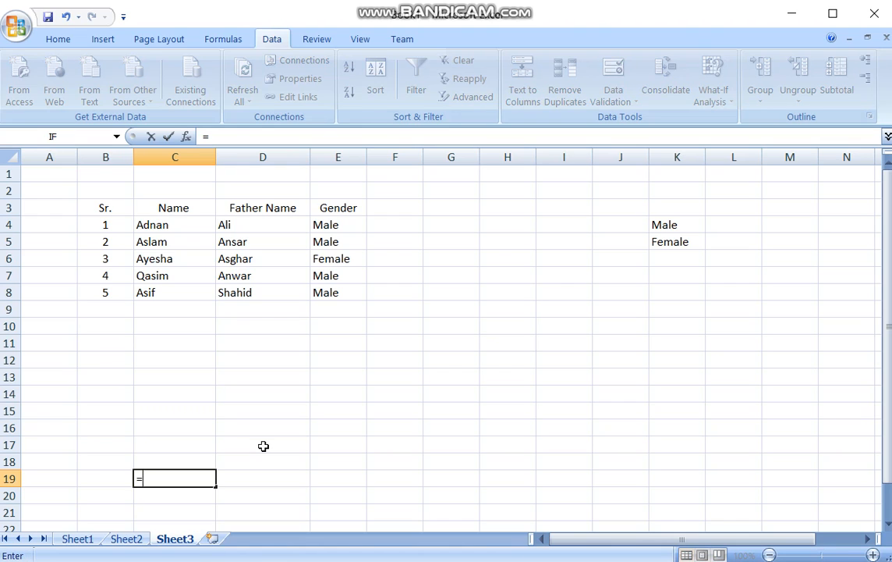
{"action": "type", "text": "\"T"}
{"action": "type", "text": "or"}
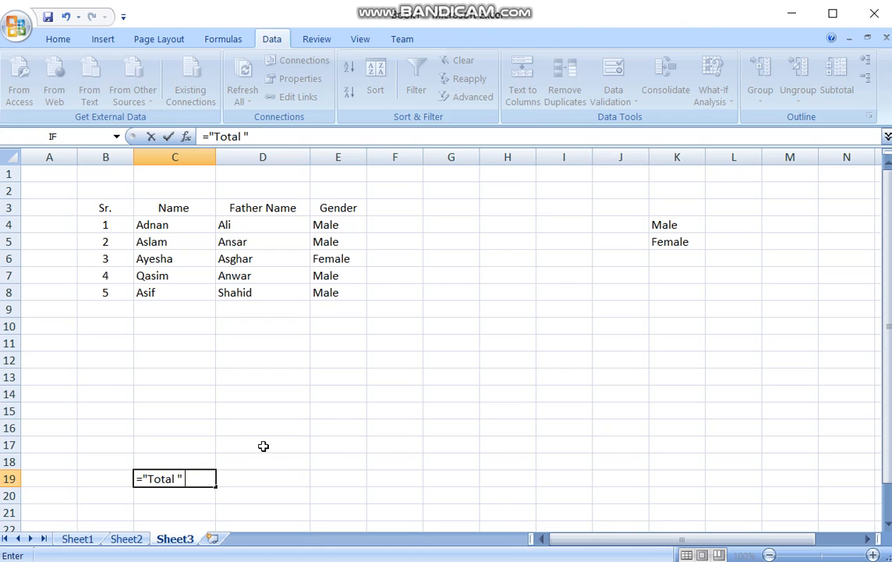
{"action": "type", "text": "al \" &"}
{"action": "left_click", "coordinate": [662, 224]}
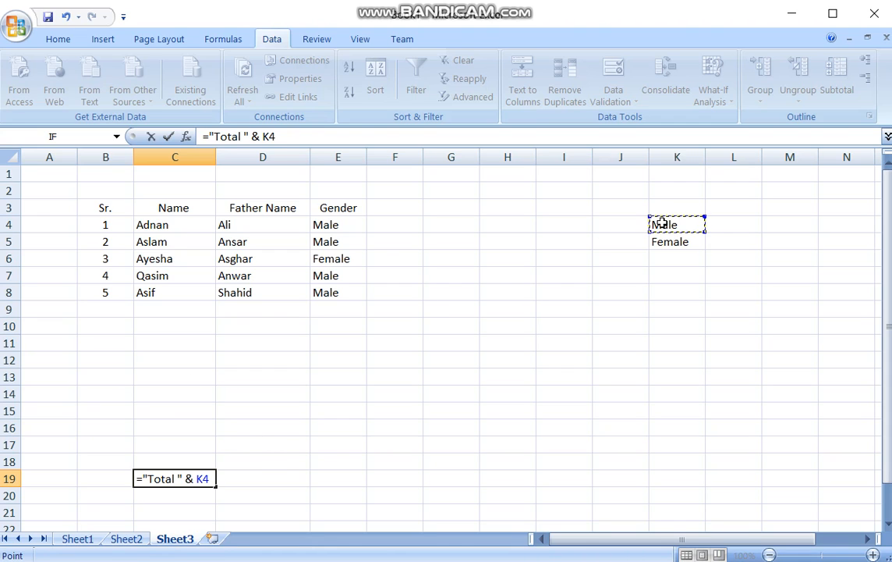
{"action": "key", "text": "Return"}
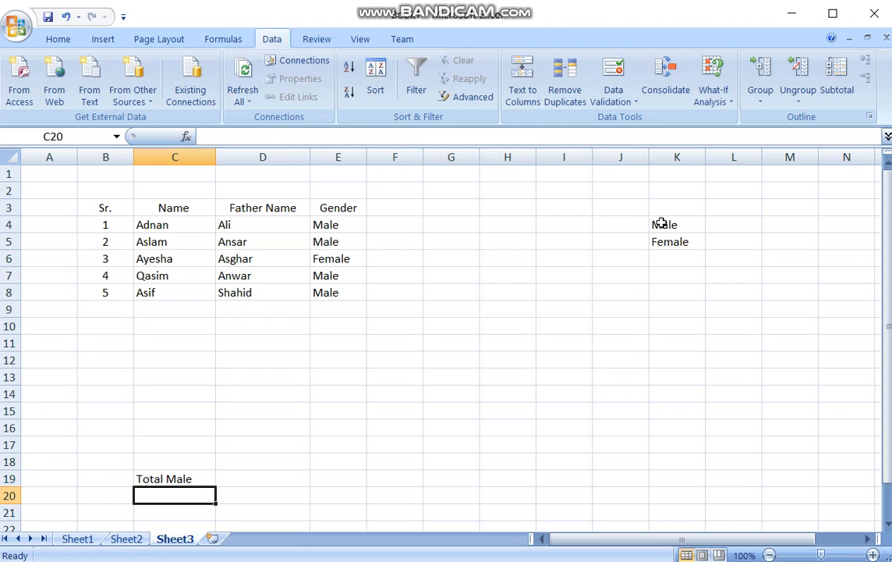
{"action": "left_click", "coordinate": [184, 476]}
{"action": "mouse_move", "coordinate": [216, 487]}
{"action": "left_mouse_down"}
{"action": "mouse_move", "coordinate": [213, 513]}
{"action": "mouse_move", "coordinate": [213, 501]}
{"action": "left_mouse_up"}
- Enter the formula =COUNTIFS(E4:E12,K4) in D19 to count the Male entries in the Gender column
{"action": "left_click", "coordinate": [250, 475]}
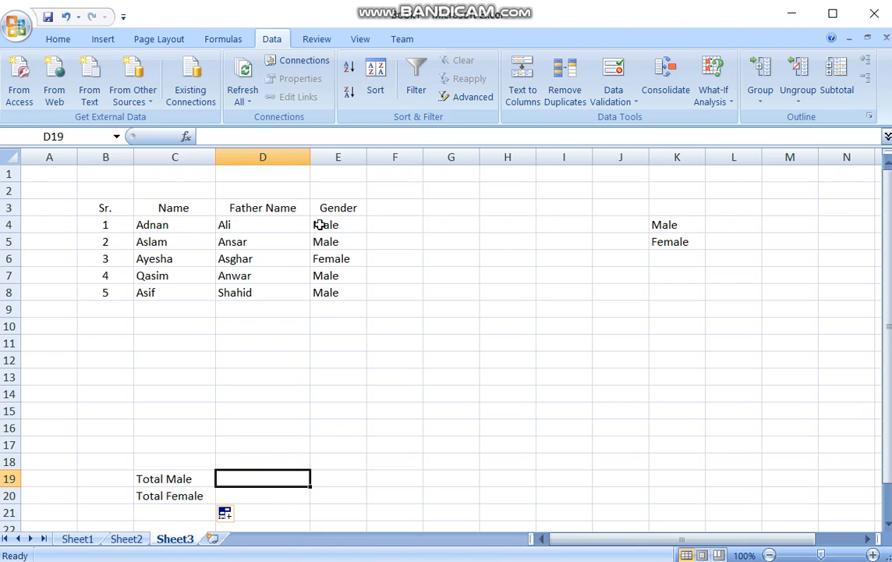
{"action": "left_click_drag", "start_coordinate": [320, 226], "coordinate": [329, 291]}
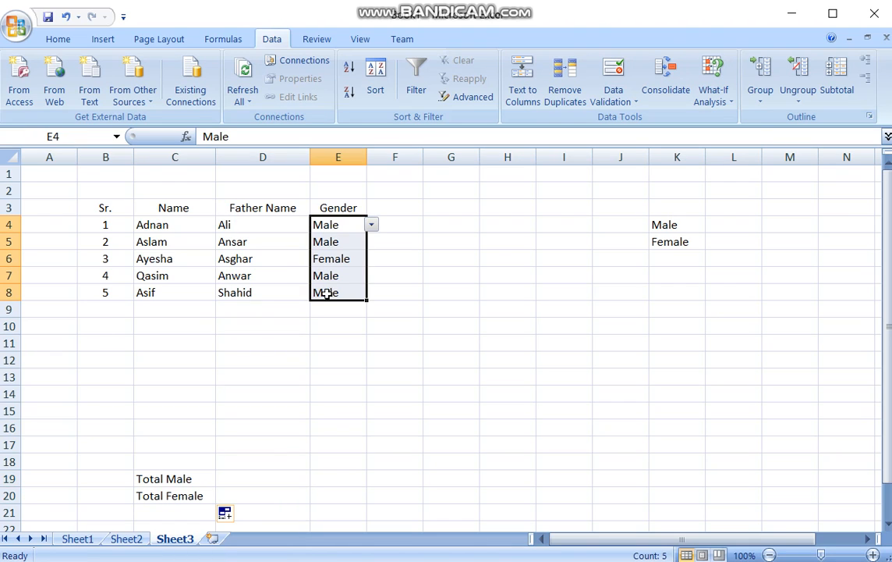
{"action": "left_click", "coordinate": [246, 476]}
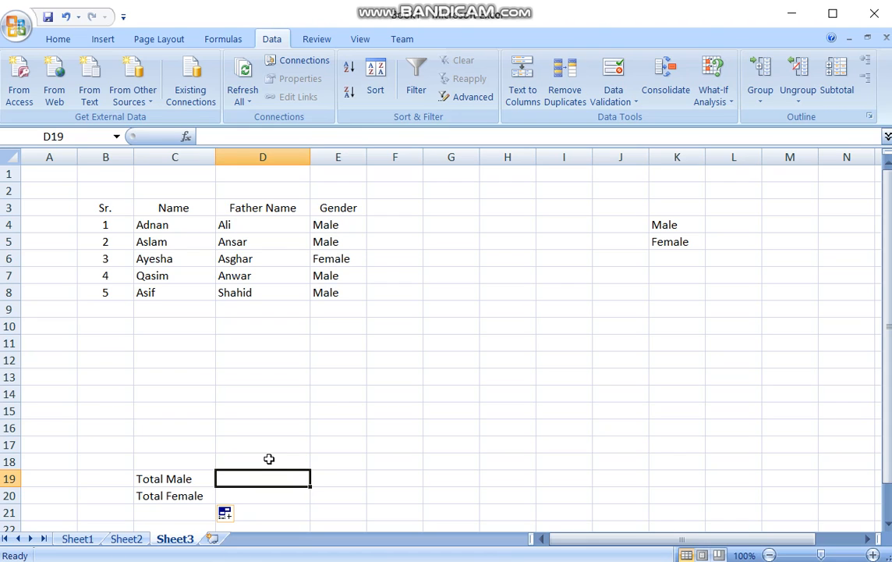
{"action": "type", "text": "+"}
{"action": "key", "text": "BackSpace"}
{"action": "type", "text": "="}
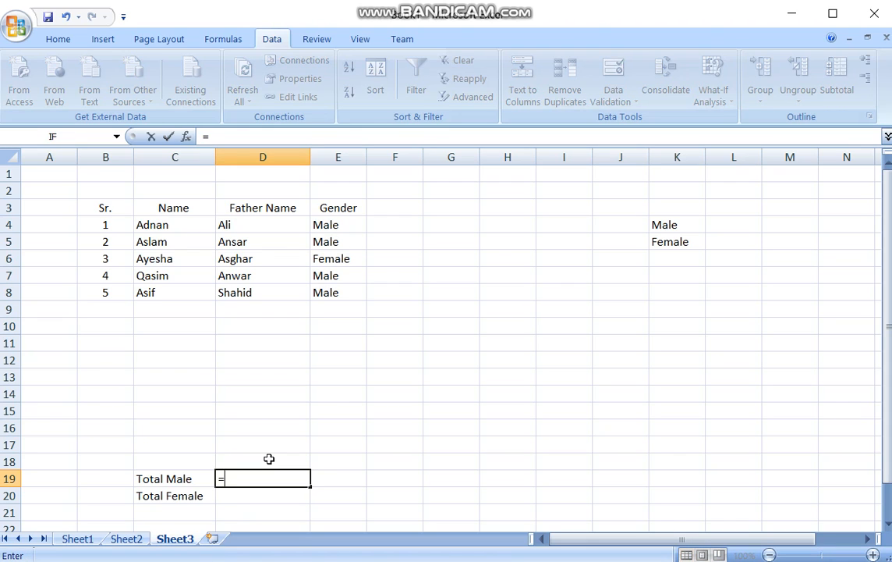
{"action": "type", "text": "Coun"}
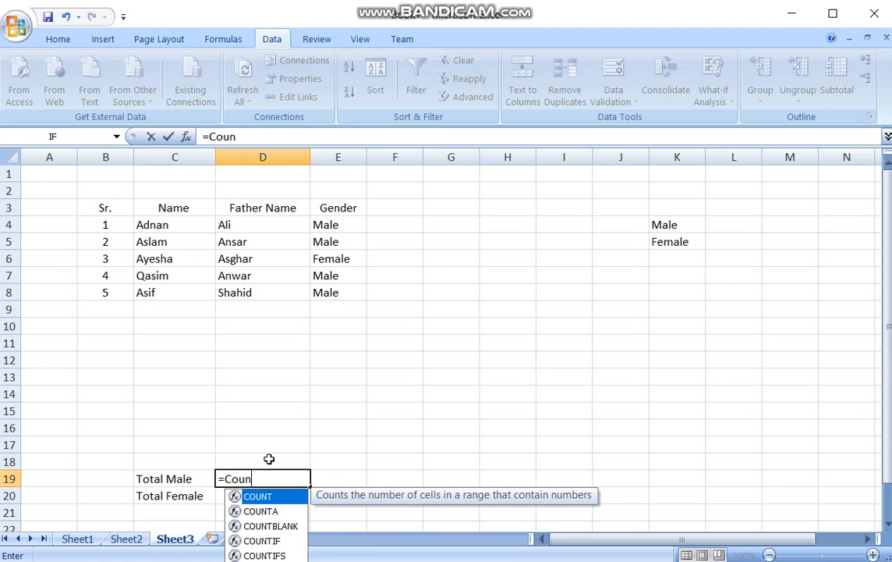
{"action": "type", "text": "ti"}
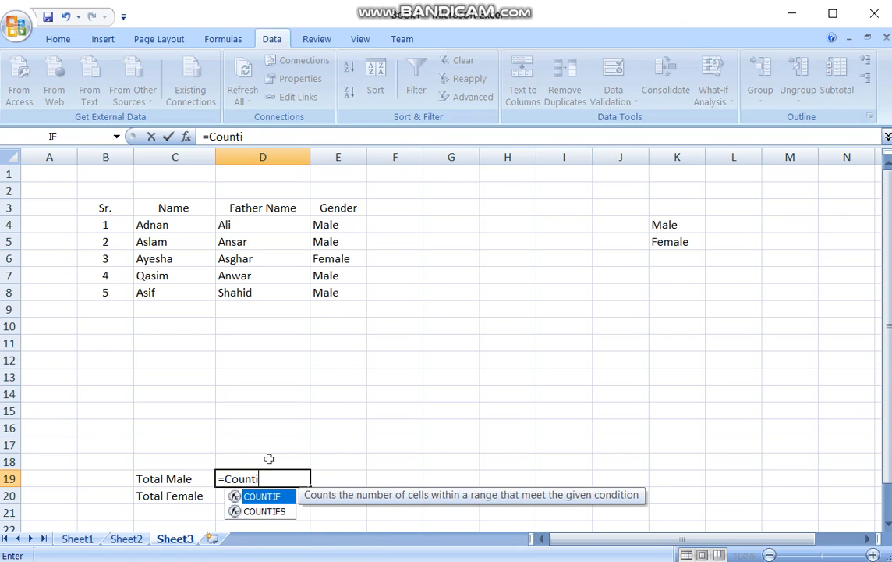
{"action": "type", "text": "fs("}
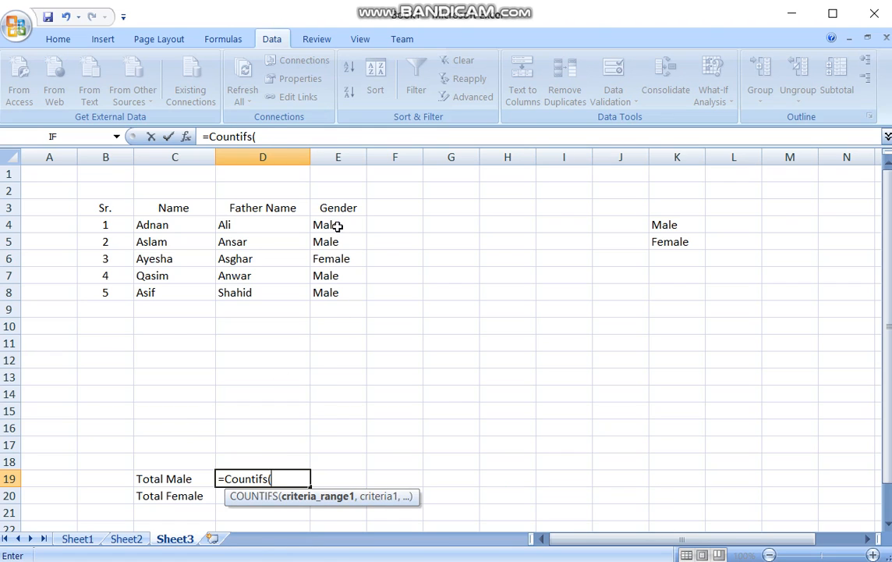
{"action": "left_click_drag", "start_coordinate": [339, 225], "coordinate": [337, 352]}
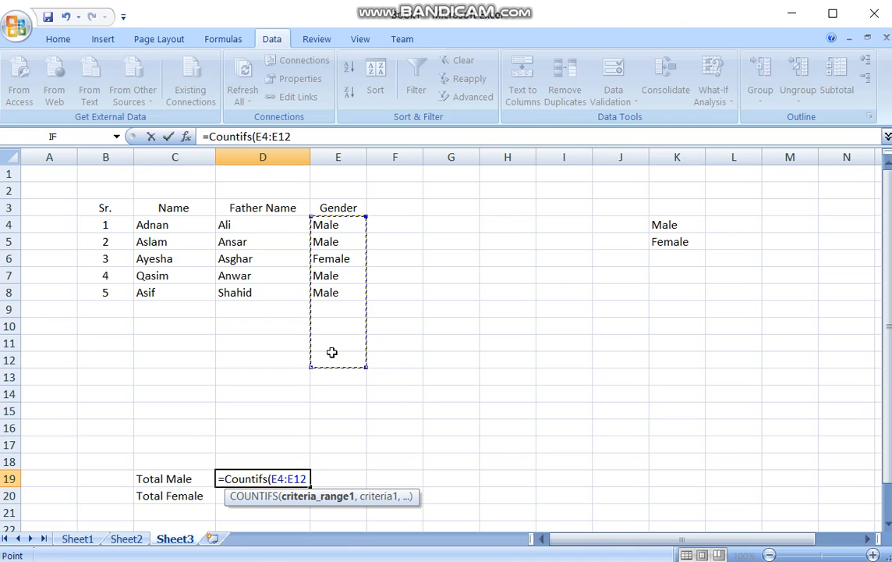
{"action": "type", "text": ","}
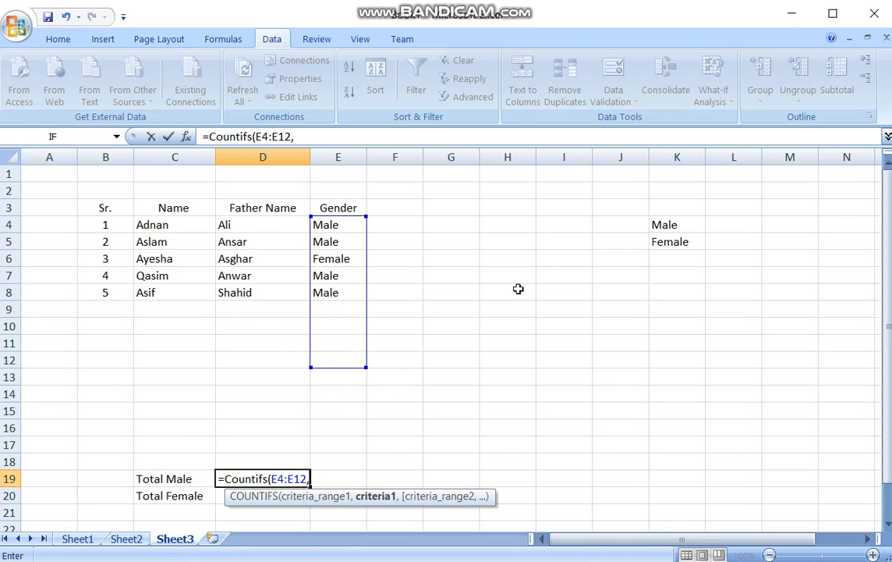
{"action": "left_click", "coordinate": [657, 225]}
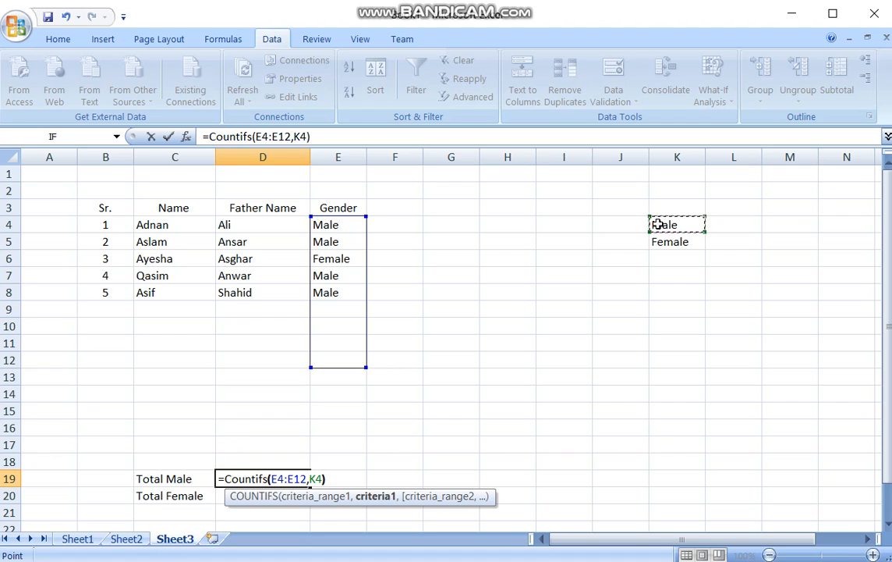
{"action": "type", "text": ")"}
{"action": "key", "text": "Return"}
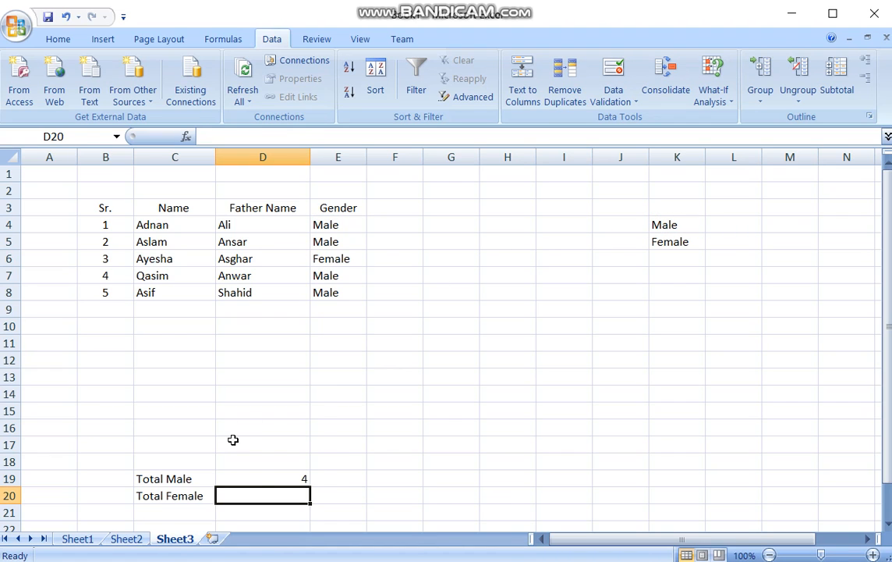
- Fill the COUNTIFS formula from D19 down to D20 for the Total Female row
{"action": "left_click", "coordinate": [258, 475]}
{"action": "left_click_drag", "start_coordinate": [309, 485], "coordinate": [311, 504]}
{"action": "left_click", "coordinate": [379, 460]}
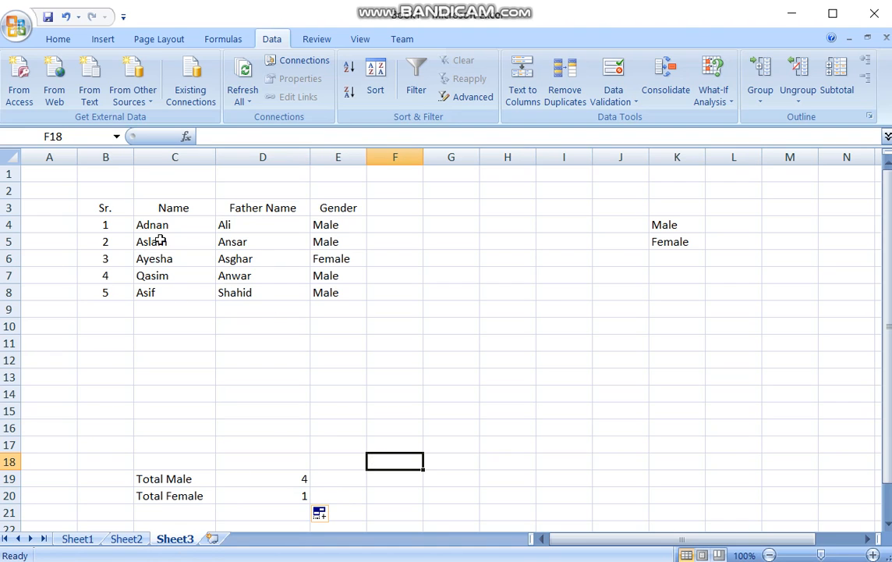
- Add a record in row 9 with Sr. 6, the person's name, the father's name, and Female as the gender
{"action": "left_click_drag", "start_coordinate": [113, 209], "coordinate": [333, 291]}
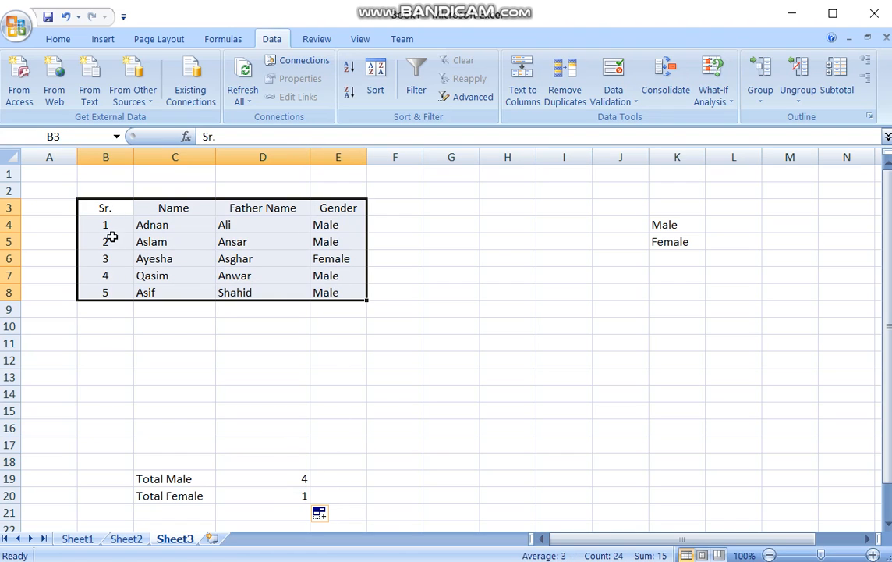
{"action": "left_click", "coordinate": [111, 309]}
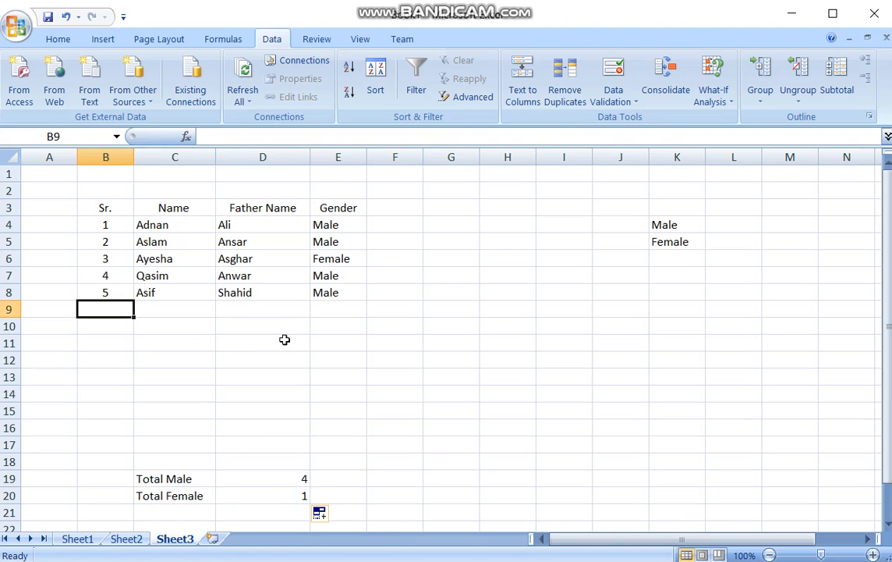
{"action": "type", "text": "6"}
{"action": "key", "text": "Tab"}
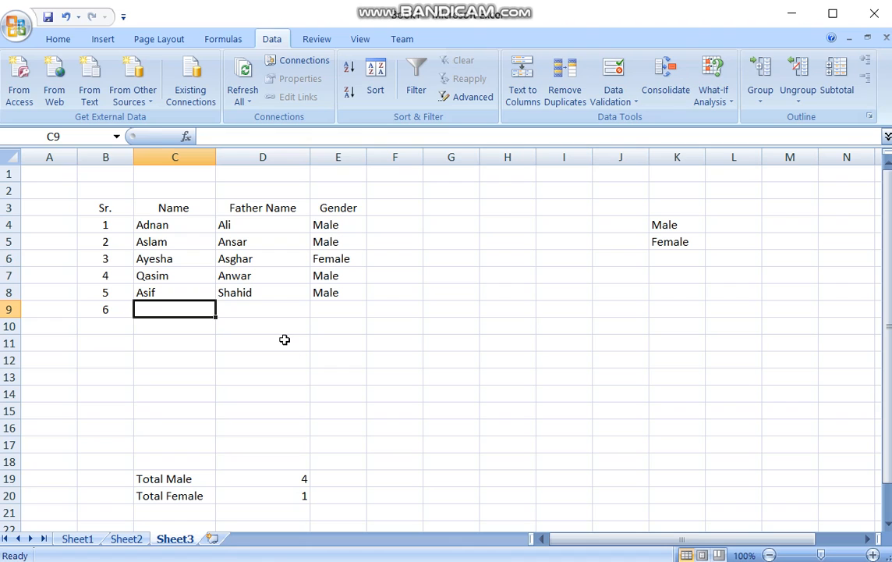
{"action": "type", "text": "Fatima"}
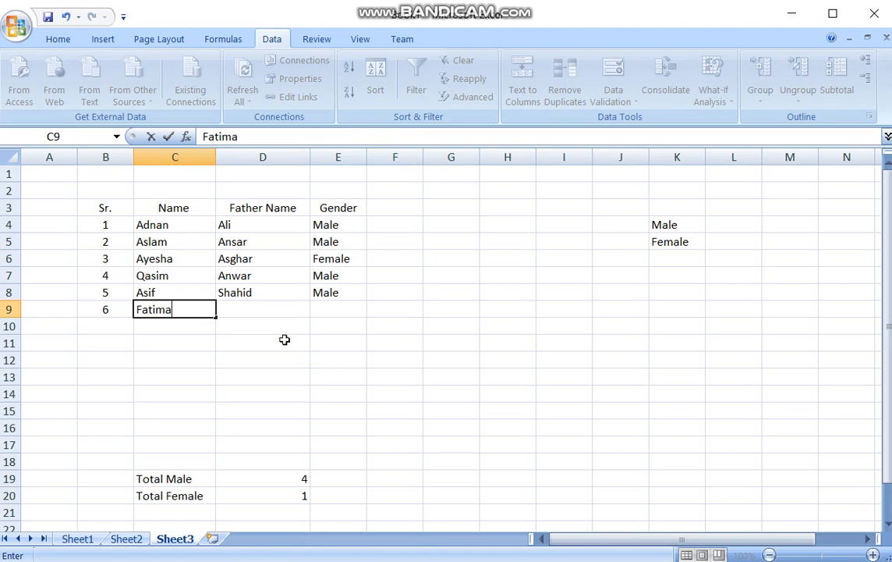
{"action": "key", "text": "Tab"}
{"action": "type", "text": "Imrana"}
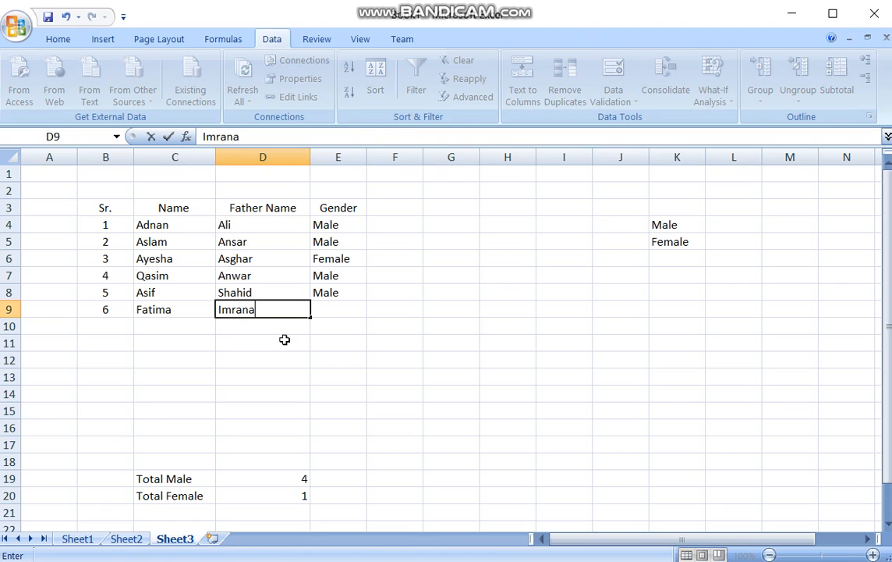
{"action": "key", "text": "Tab"}
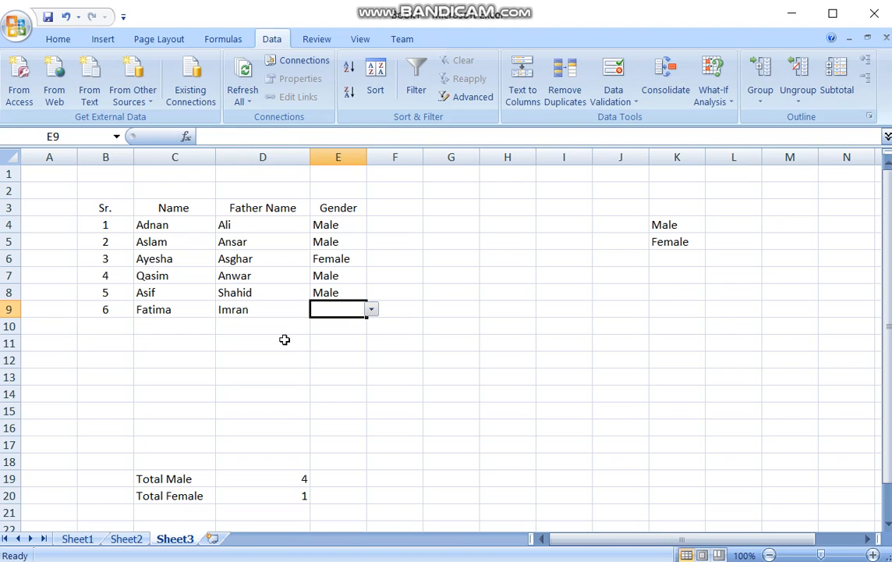
{"action": "type", "text": "female"}
{"action": "left_click", "coordinate": [285, 340]}
{"action": "left_click", "coordinate": [285, 340]}
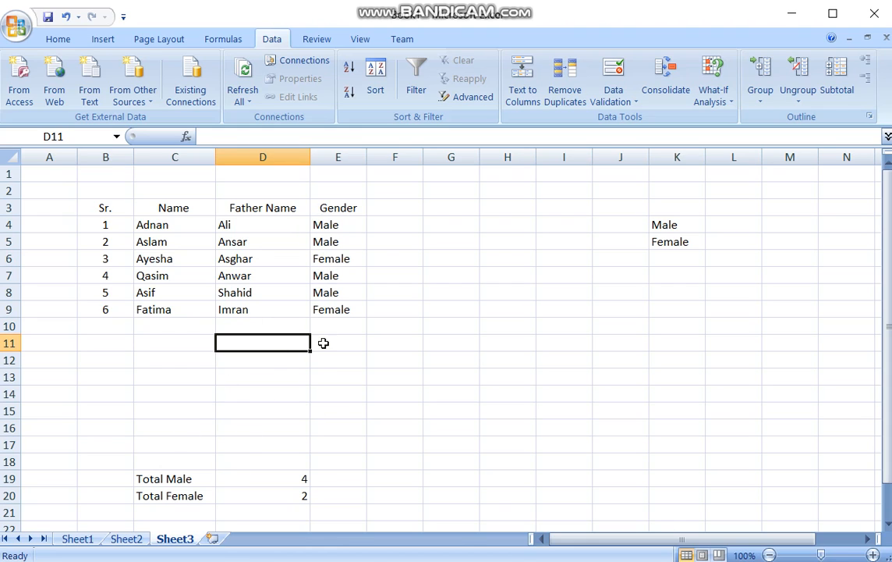
{"action": "left_click", "coordinate": [343, 225]}
{"action": "left_click", "coordinate": [344, 241]}
{"action": "left_click", "coordinate": [347, 258]}
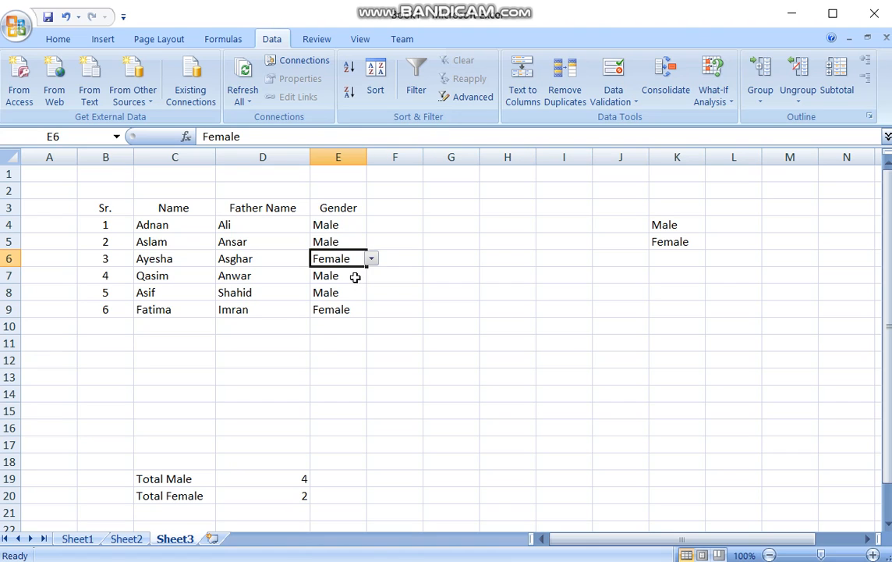
{"action": "left_click", "coordinate": [354, 276]}
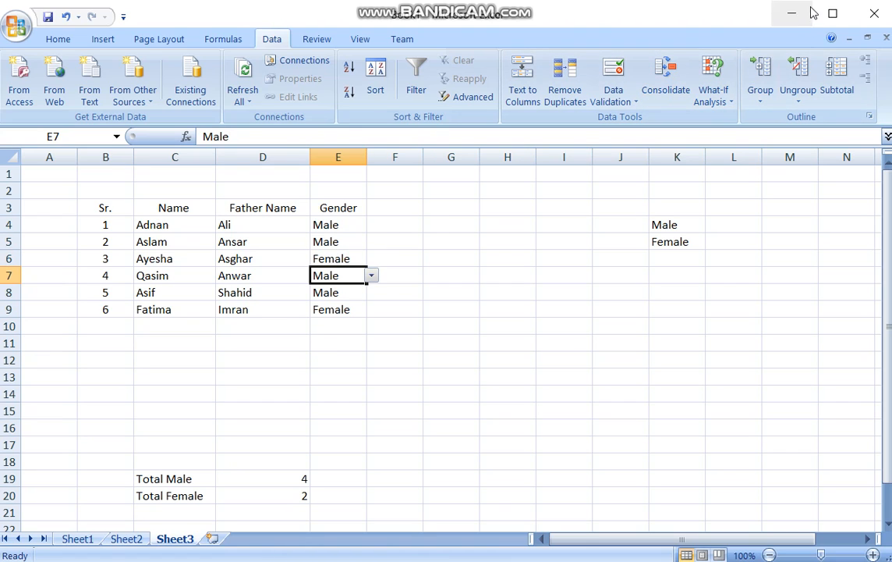